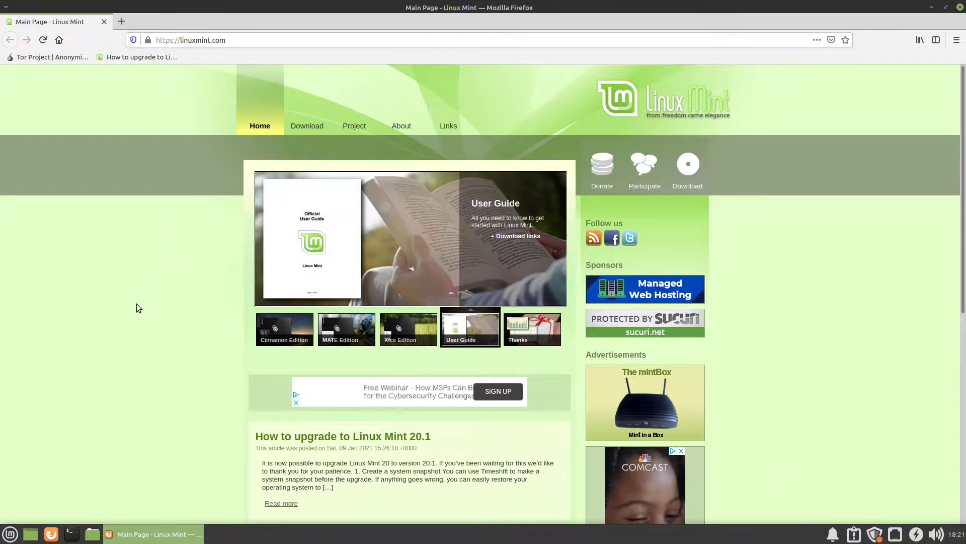
pyautogui.scroll(-1, 189, 284)
pyautogui.scroll(-5, 189, 284)
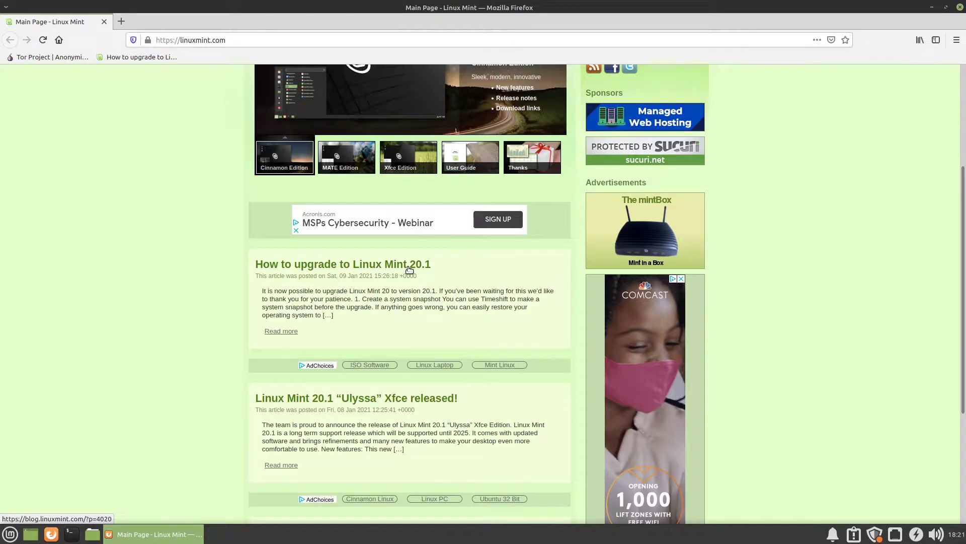
# - Open the 'How to upgrade to Linux Mint 20.1' article from the linuxmint.com headlines
pyautogui.click(398, 268)
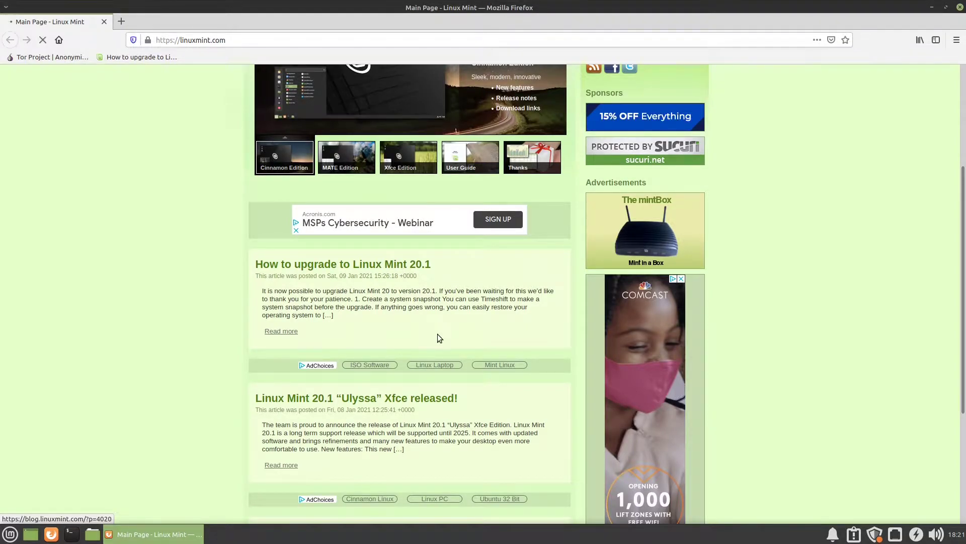
pyautogui.scroll(-1, 709, 302)
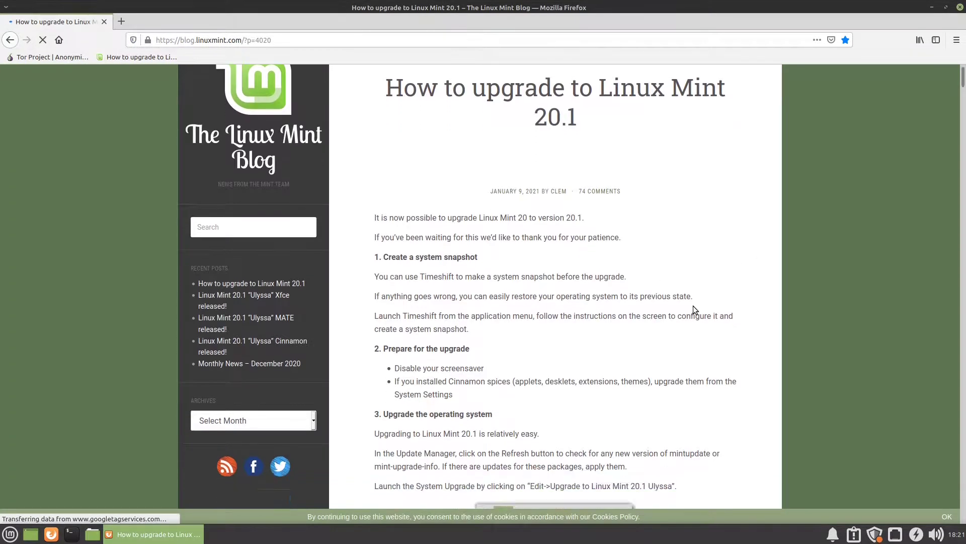
pyautogui.scroll(-3, 693, 306)
pyautogui.scroll(-3, 690, 307)
pyautogui.scroll(-3, 689, 307)
pyautogui.scroll(-5, 688, 306)
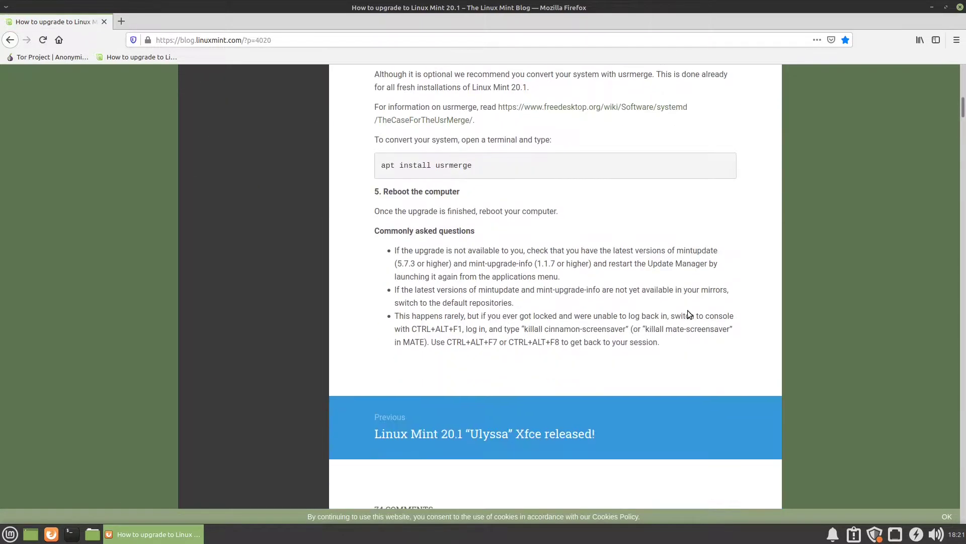
pyautogui.scroll(3, 688, 310)
pyautogui.scroll(4, 688, 310)
pyautogui.scroll(5, 684, 315)
pyautogui.scroll(5, 684, 315)
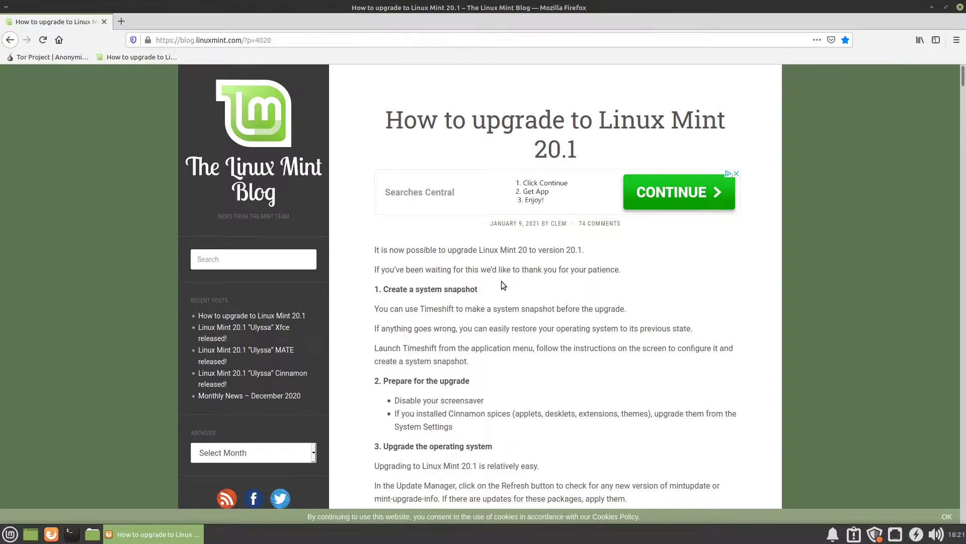
pyautogui.click(9, 534)
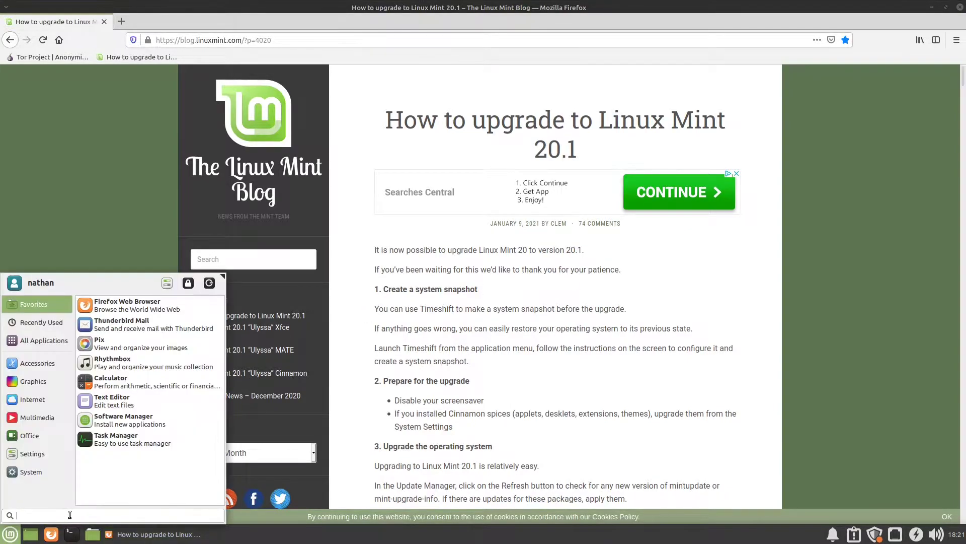
pyautogui.write('time')
pyautogui.click(43, 309)
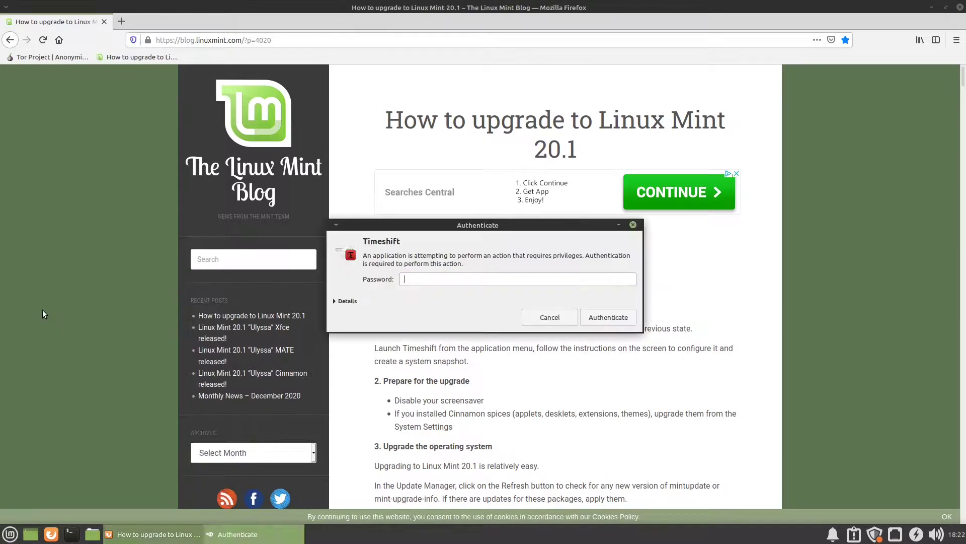
pyautogui.write('••')
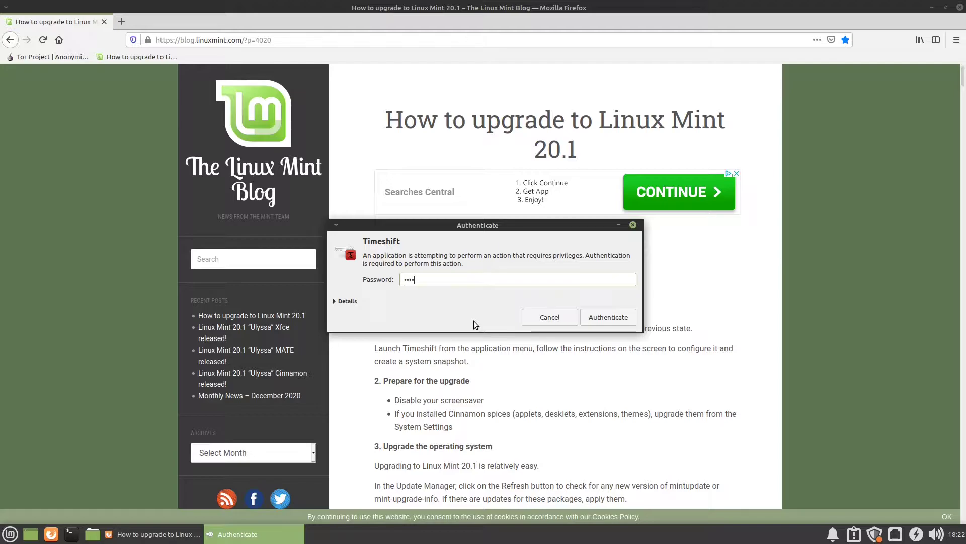
pyautogui.write('••')
pyautogui.press('Return')
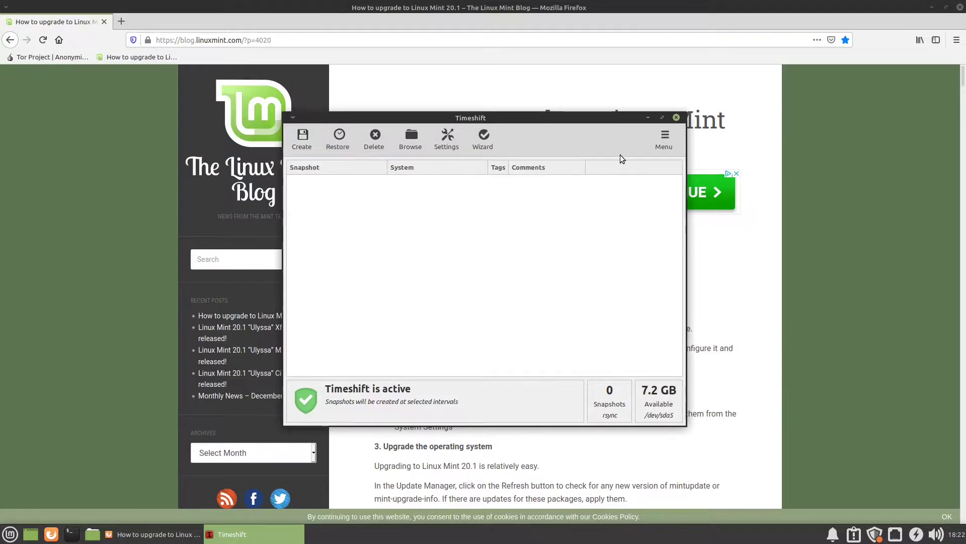
pyautogui.click(675, 117)
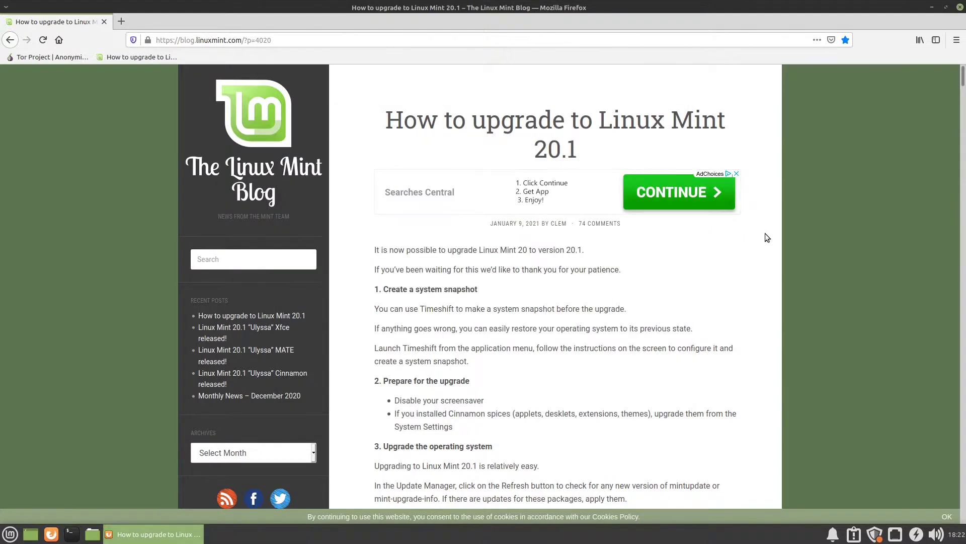
pyautogui.scroll(-3, 763, 315)
pyautogui.scroll(-1, 761, 320)
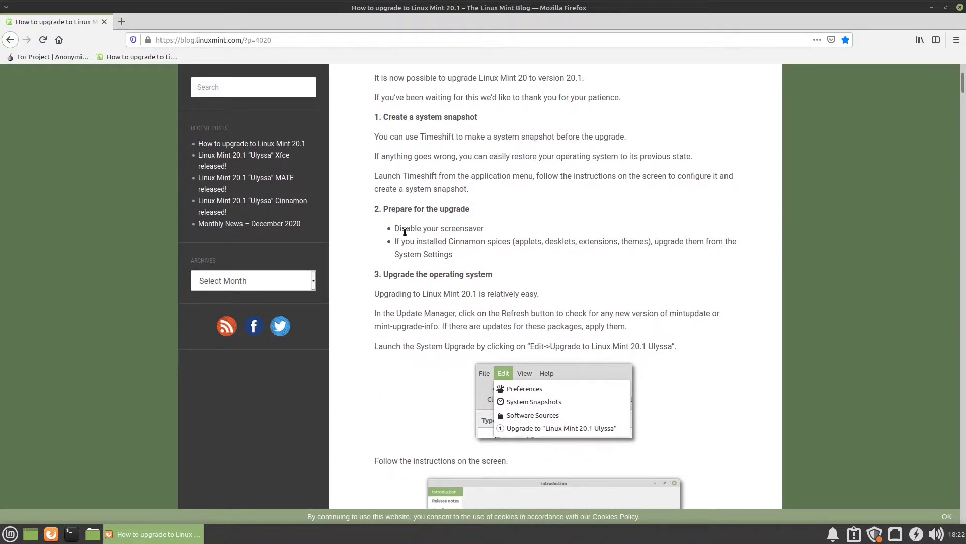
pyautogui.moveTo(399, 228); pyautogui.dragTo(484, 230)
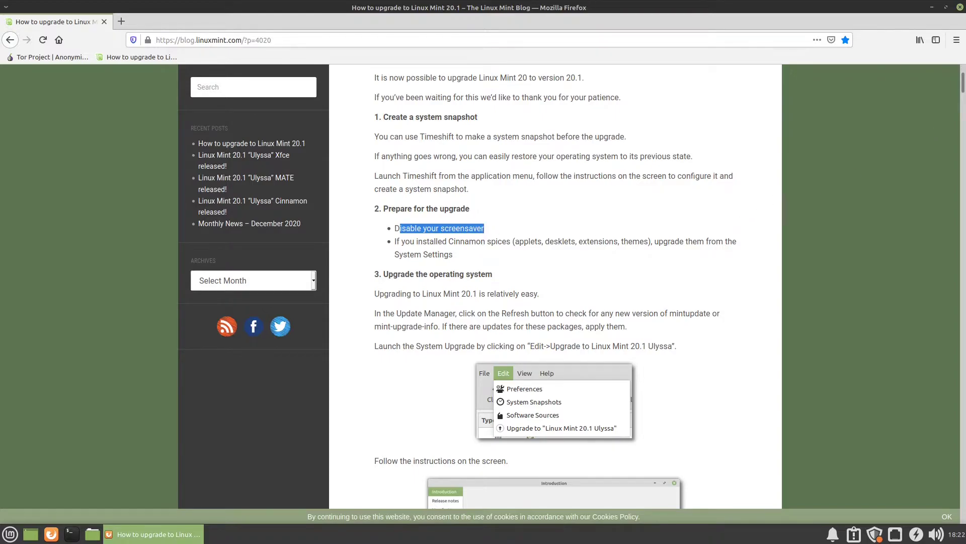
pyautogui.scroll(-15, 947, 134)
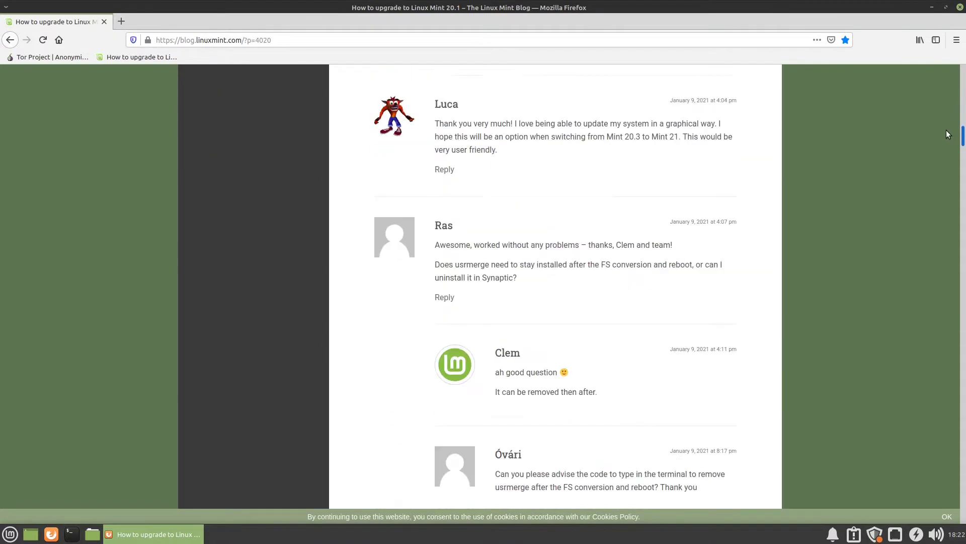
pyautogui.scroll(5, 946, 131)
pyautogui.scroll(5, 790, 179)
pyautogui.scroll(3, 782, 186)
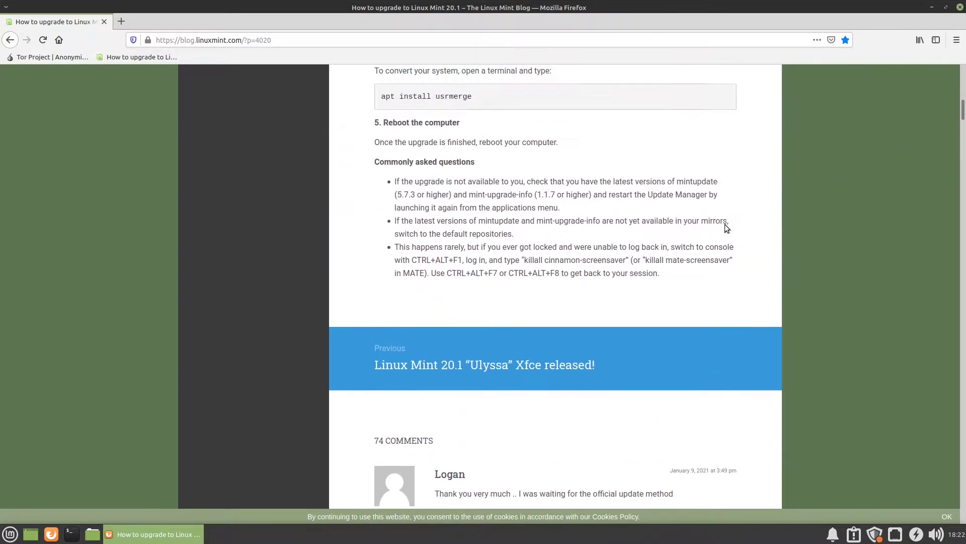
pyautogui.moveTo(406, 247); pyautogui.dragTo(587, 276)
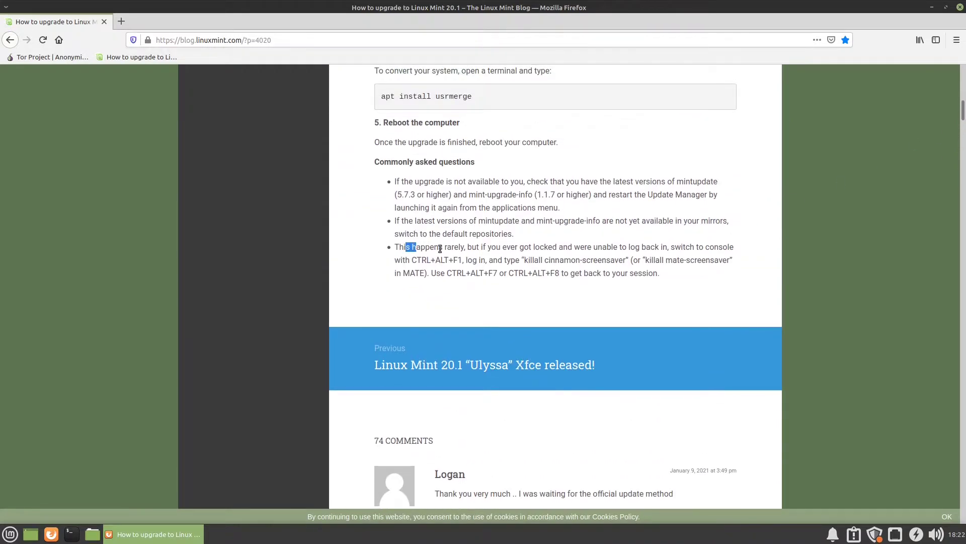
pyautogui.click(586, 275)
pyautogui.click(10, 534)
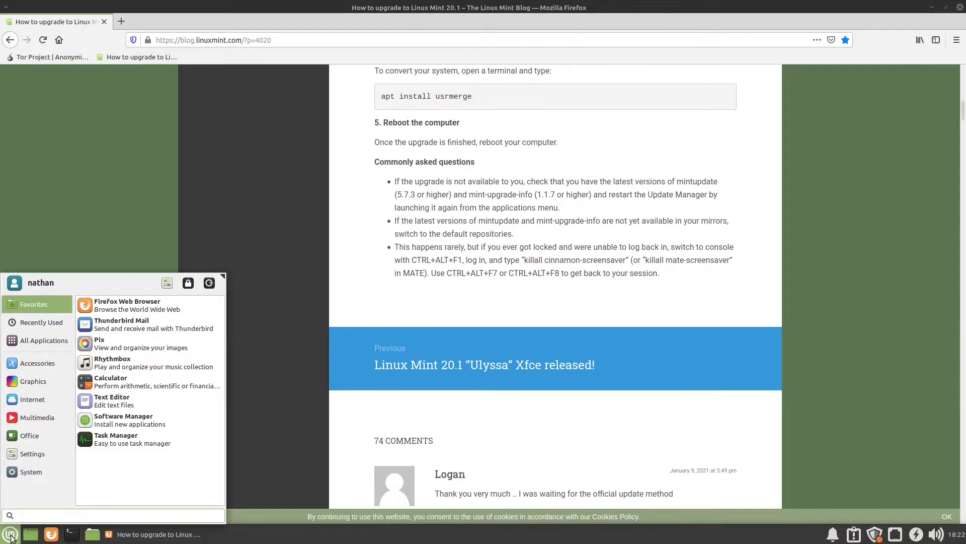
pyautogui.write('sett')
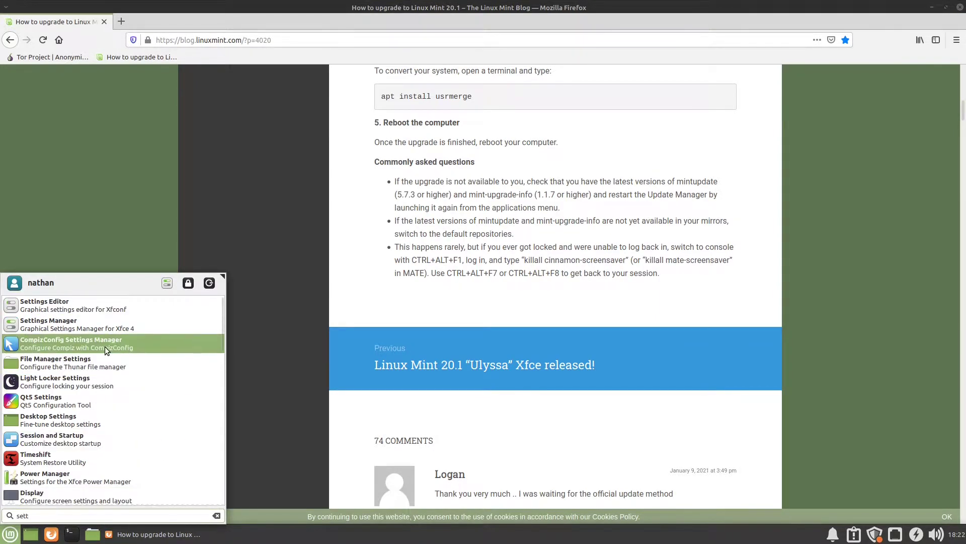
pyautogui.click(105, 331)
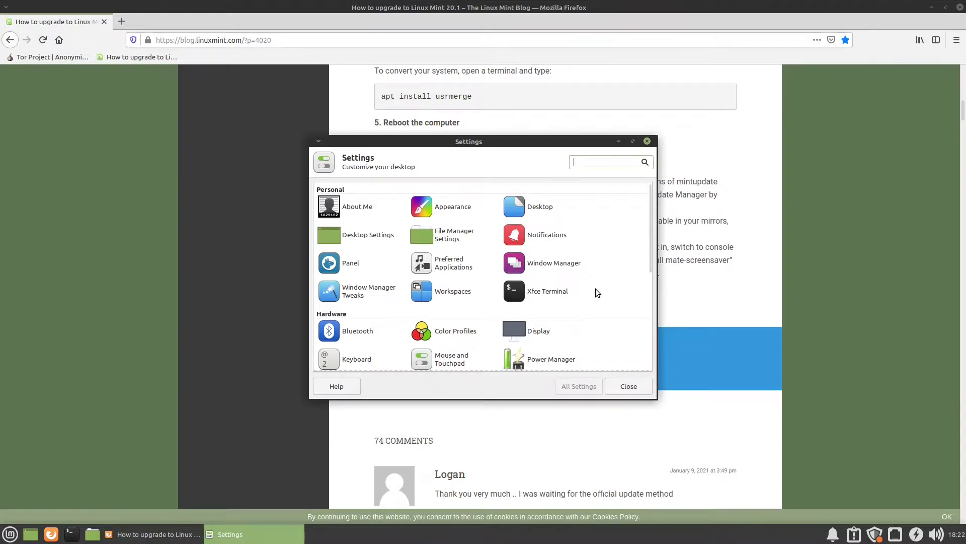
pyautogui.scroll(-1, 563, 338)
pyautogui.click(564, 337)
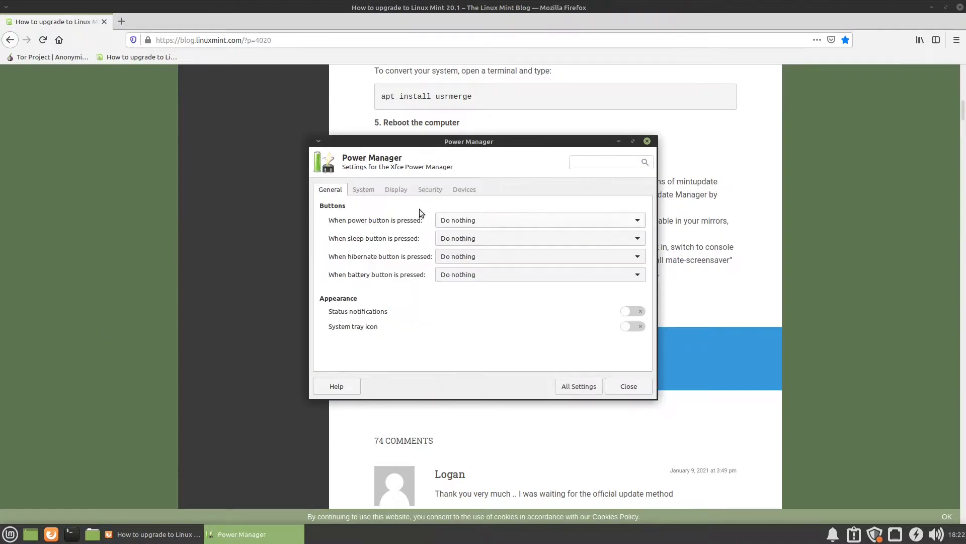
pyautogui.click(401, 191)
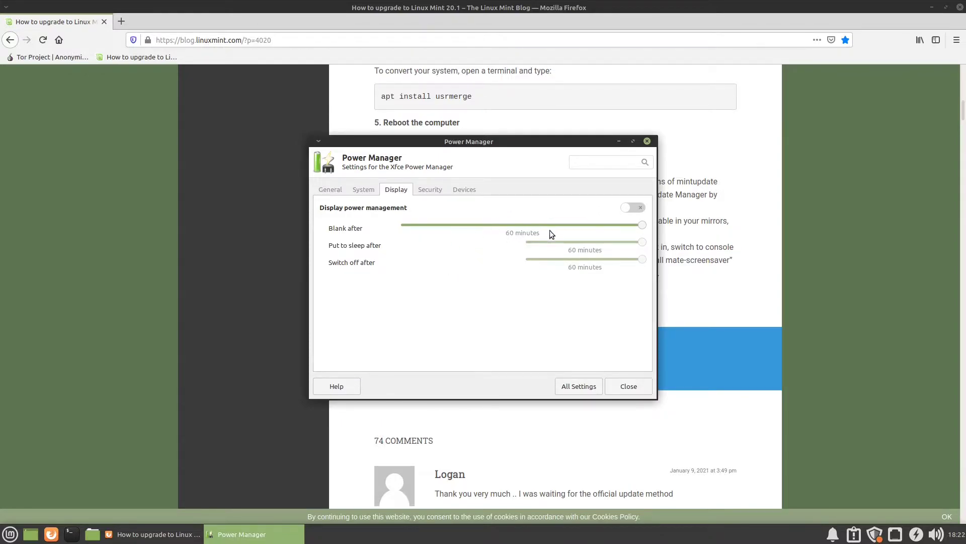
pyautogui.click(642, 387)
pyautogui.scroll(2, 638, 368)
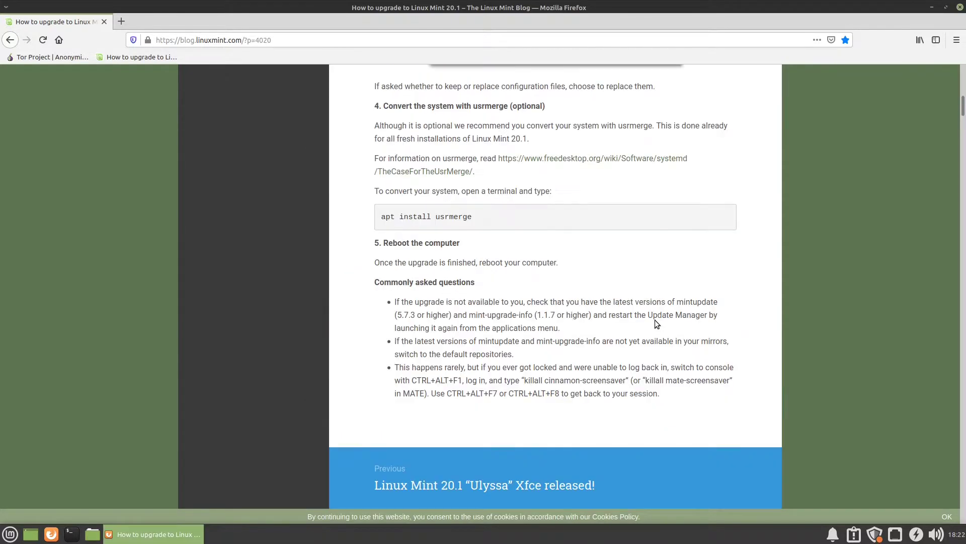
pyautogui.scroll(5, 655, 320)
pyautogui.scroll(7, 643, 339)
pyautogui.scroll(5, 644, 339)
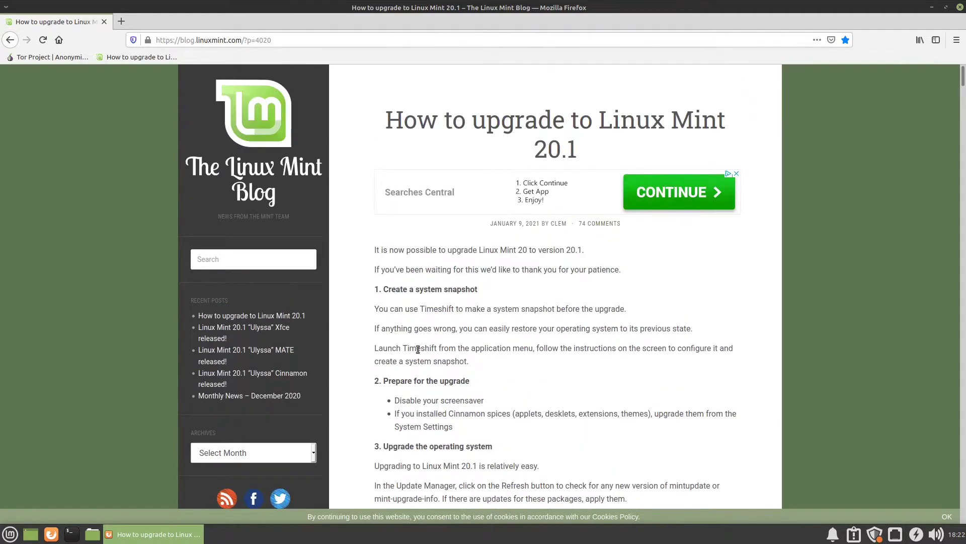
pyautogui.scroll(-2, 426, 327)
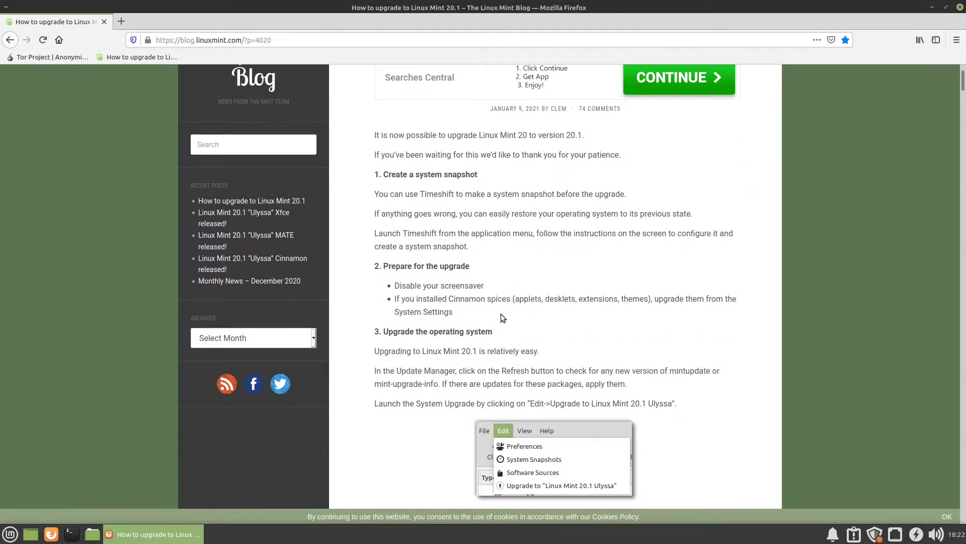
pyautogui.scroll(-4, 517, 320)
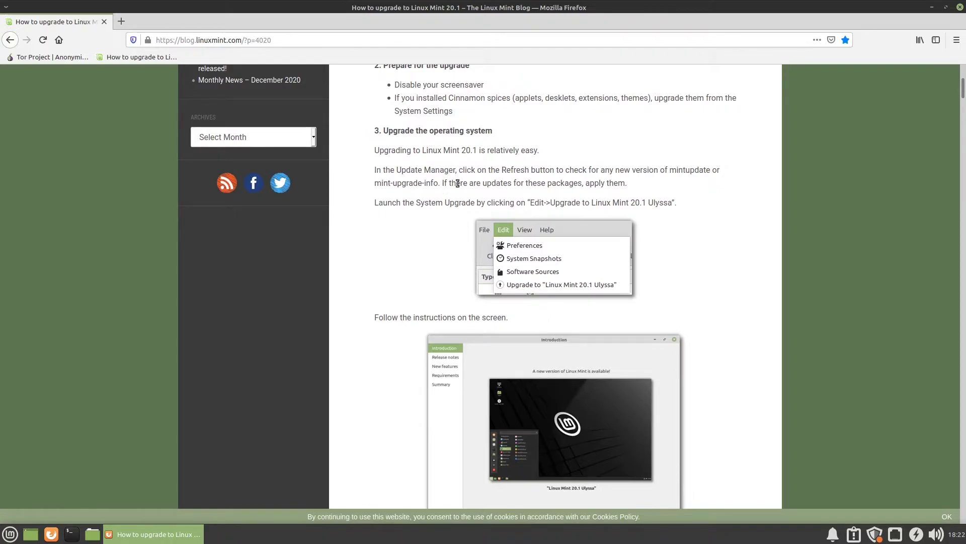
pyautogui.scroll(-1, 457, 182)
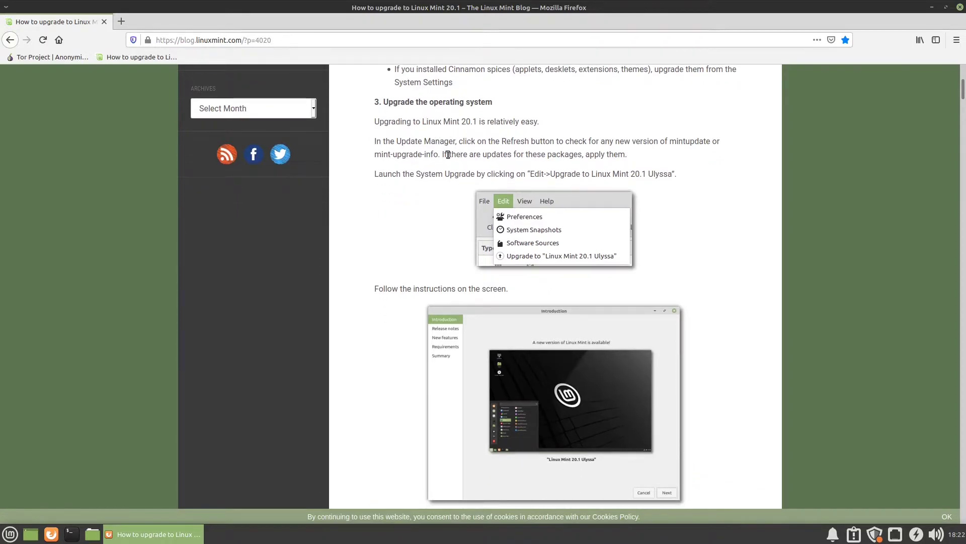
# - Launch Update Manager from the application menu and refresh the list of available updates
pyautogui.click(15, 531)
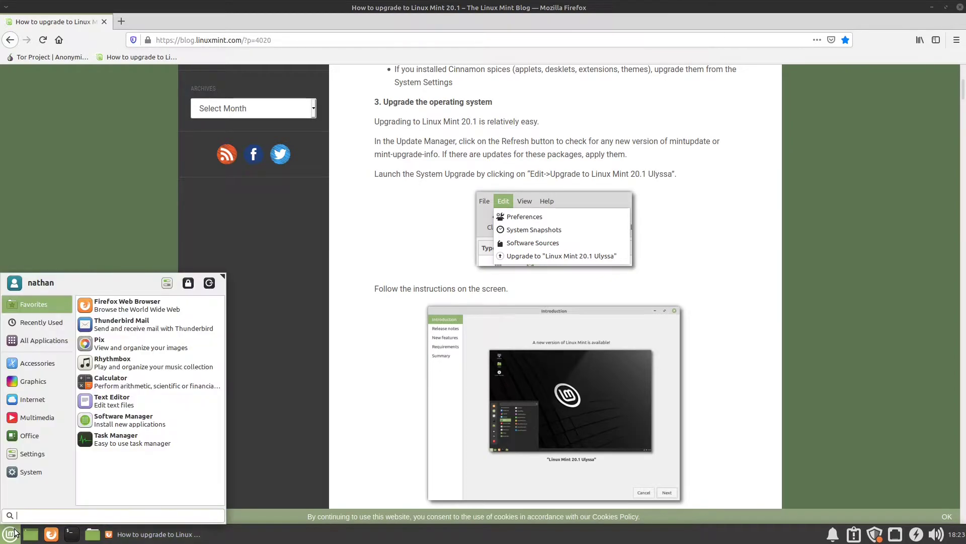
pyautogui.write('upda')
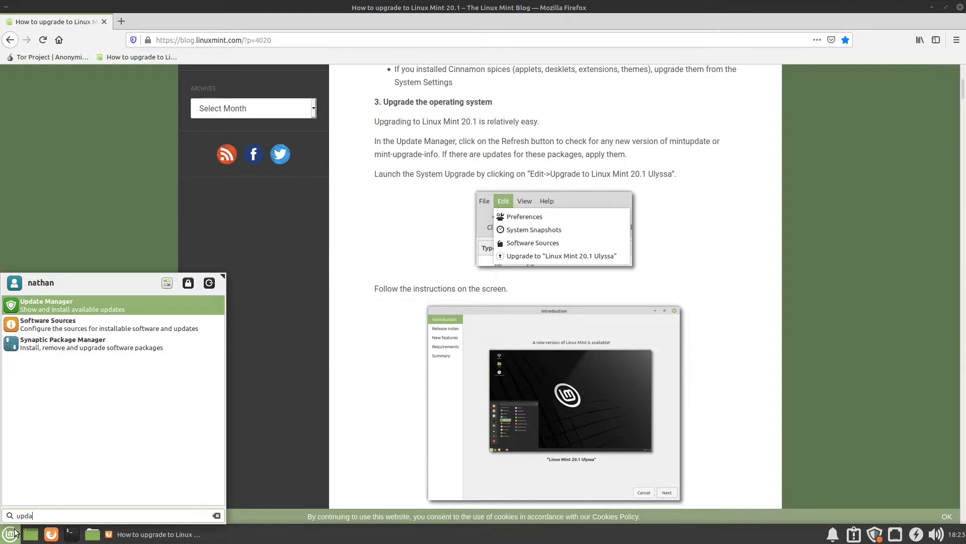
pyautogui.click(90, 310)
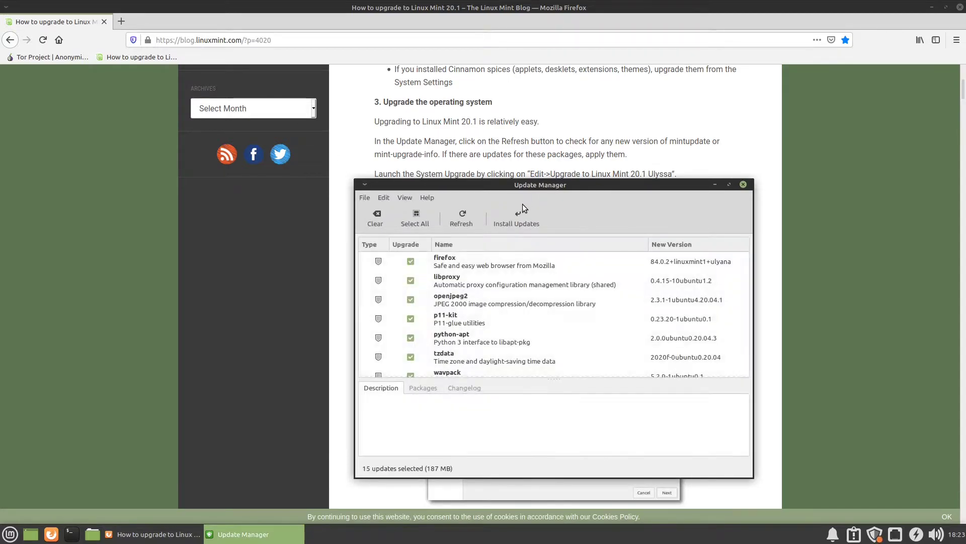
pyautogui.click(461, 218)
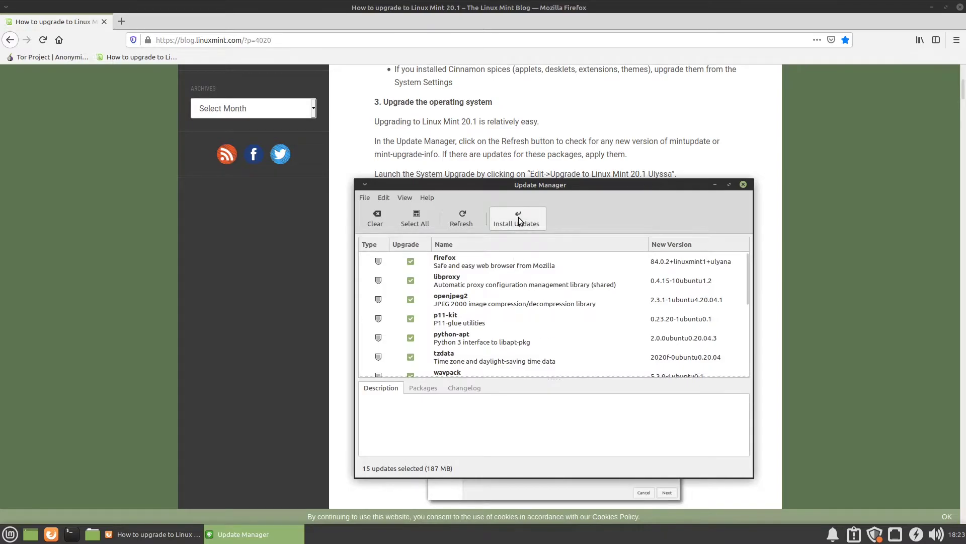
# - Install the selected updates, accepting the extra kernel packages and authorizing with the password
pyautogui.click(519, 217)
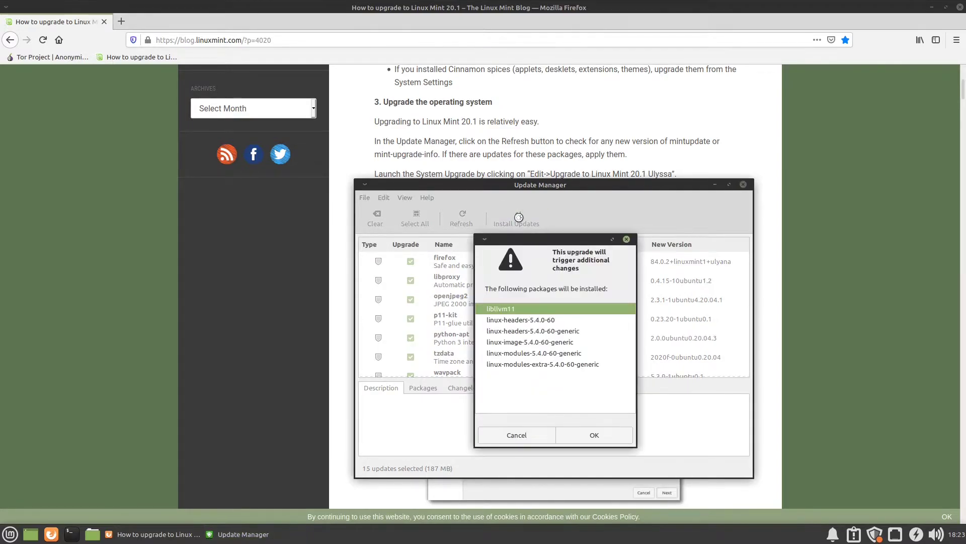
pyautogui.click(594, 435)
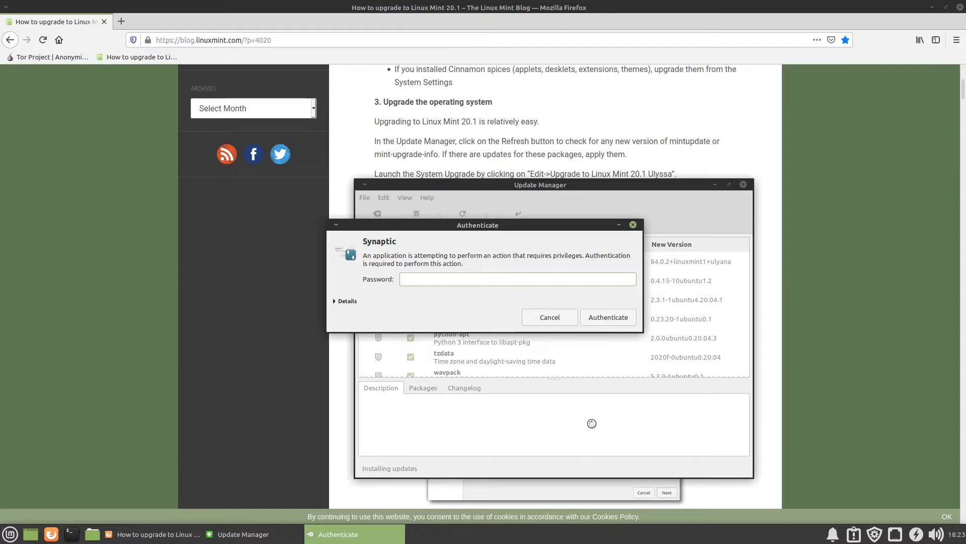
pyautogui.write('•••••••')
pyautogui.press('Return')
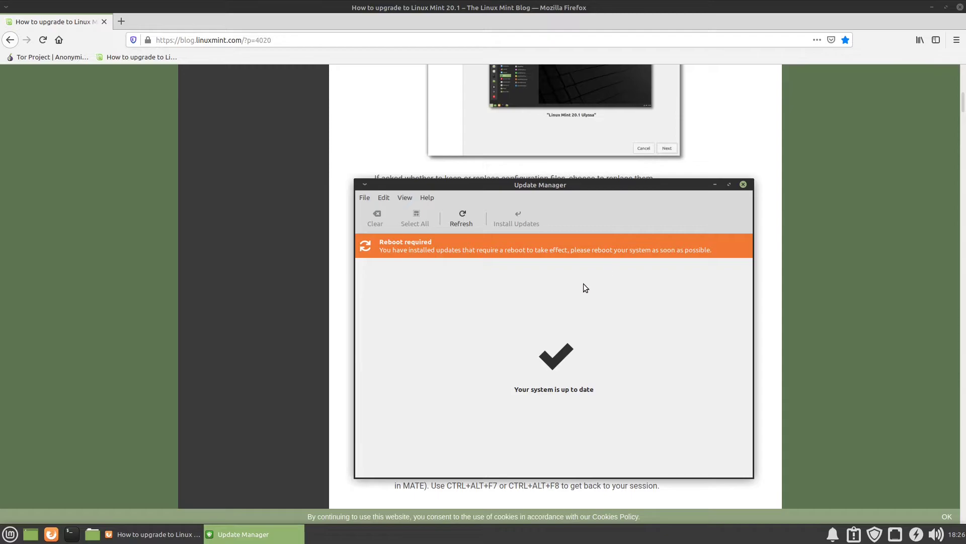
pyautogui.click(10, 534)
pyautogui.click(205, 284)
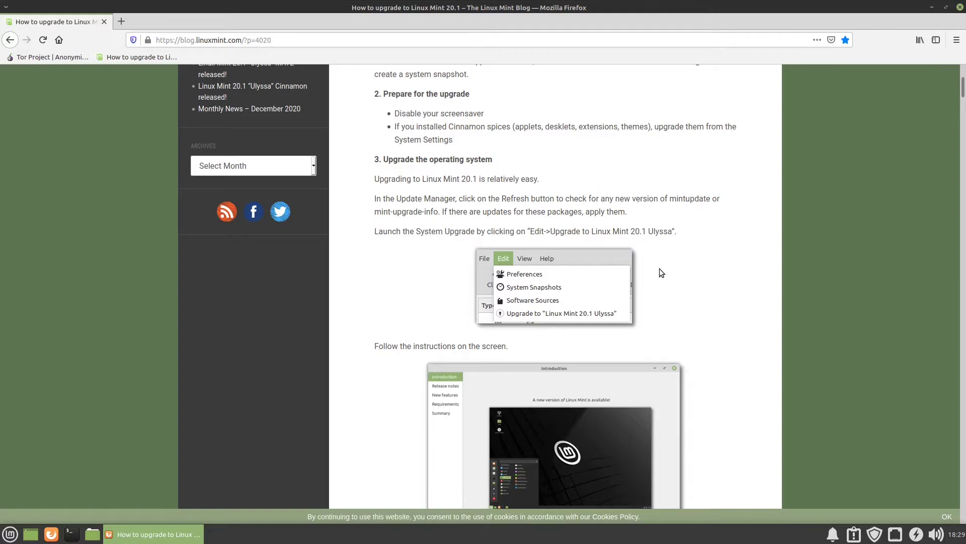
# - Relaunch Update Manager and start Edit > Upgrade to 'Linux Mint 20.1 Ulyssa'
pyautogui.click(11, 534)
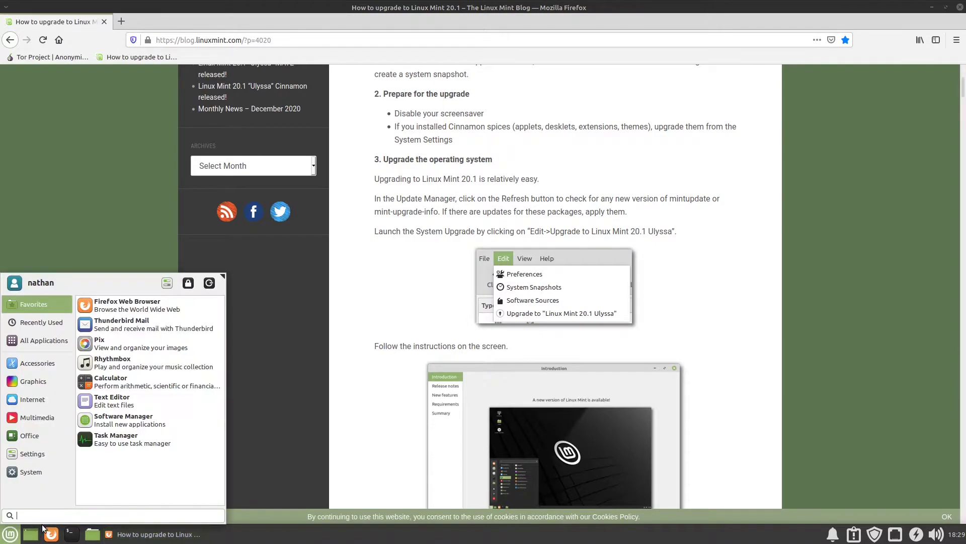
pyautogui.write('upda')
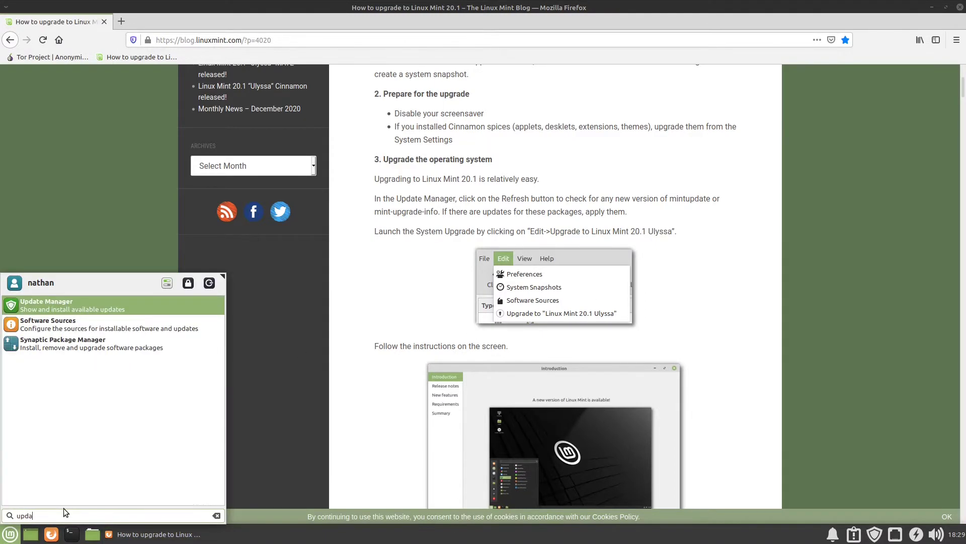
pyautogui.click(116, 302)
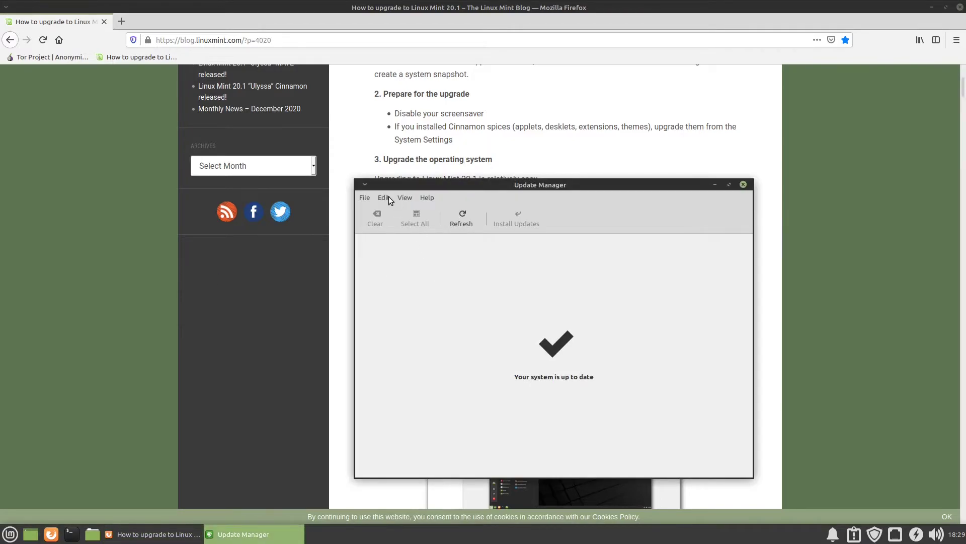
pyautogui.click(389, 198)
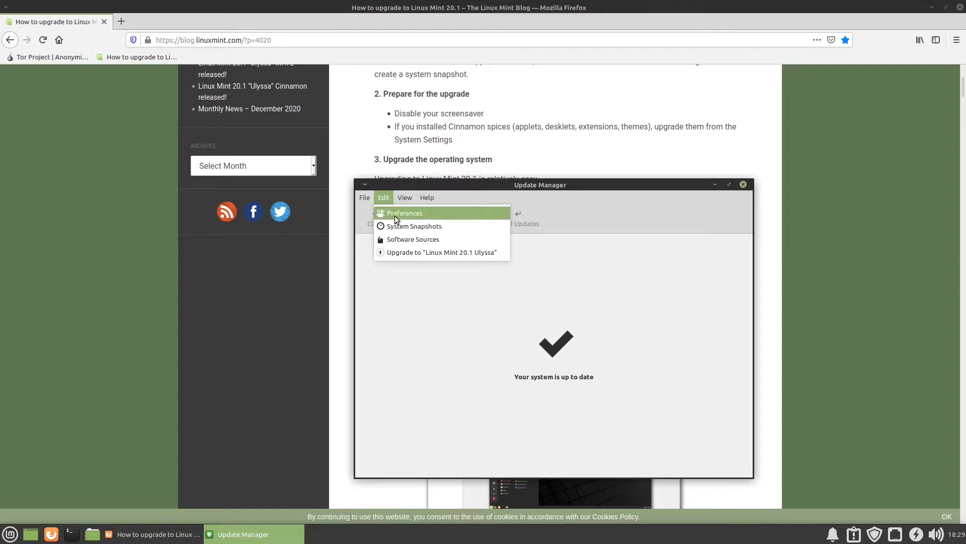
pyautogui.click(444, 251)
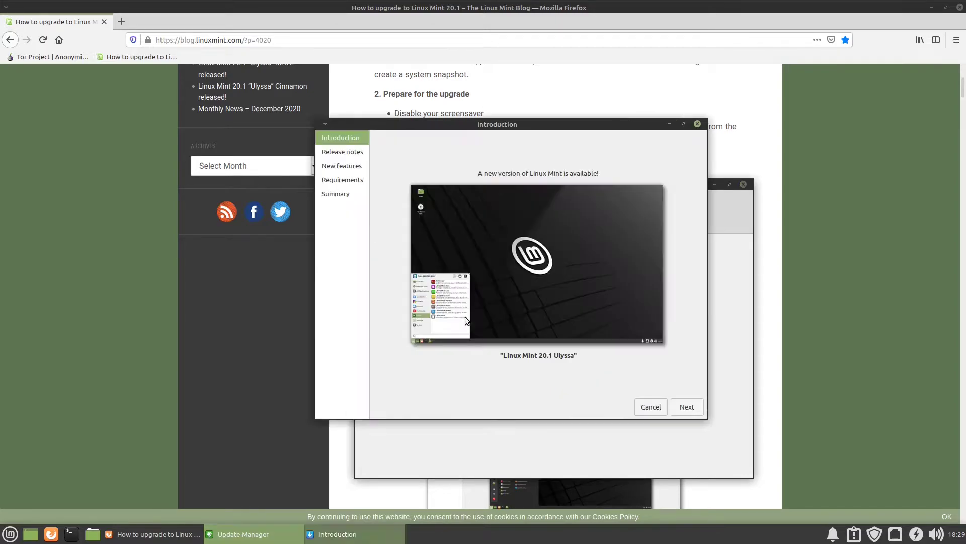
# - Advance through the introduction, release notes and new features pages of the upgrade assistant
pyautogui.click(694, 409)
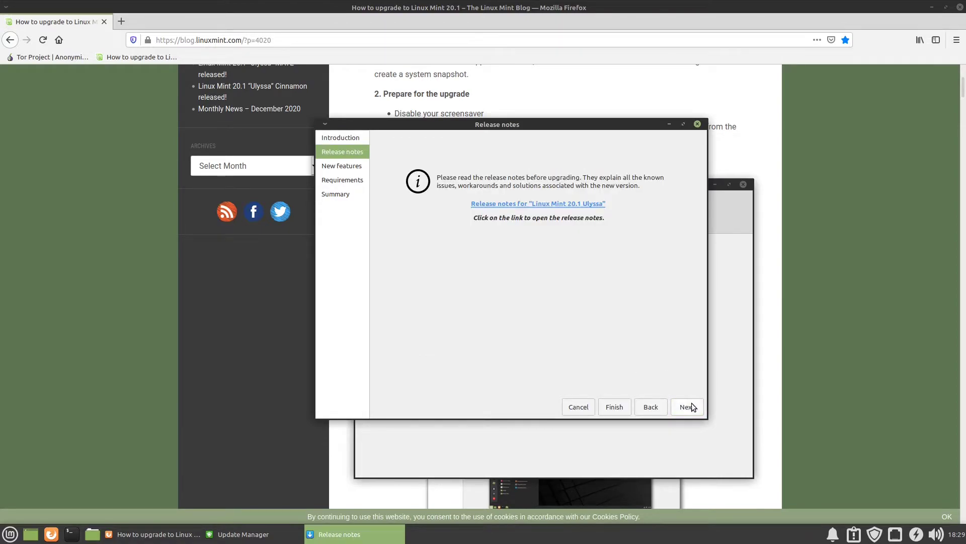
pyautogui.click(693, 408)
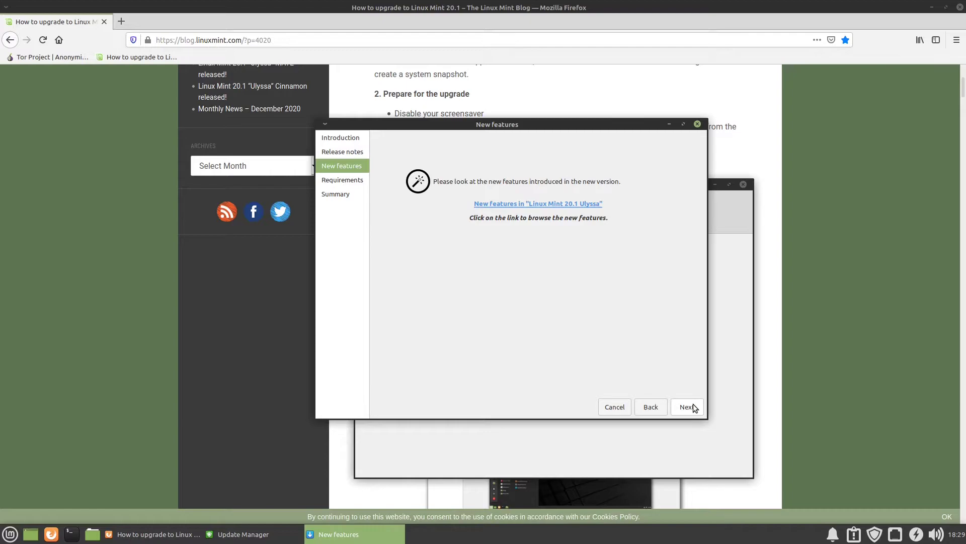
pyautogui.click(693, 409)
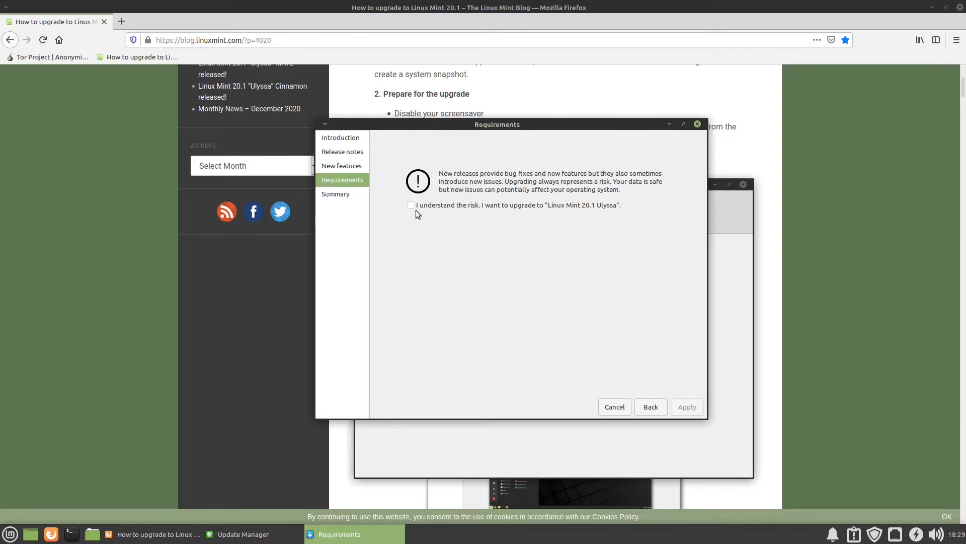
# - Tick 'I understand the risk', apply the upgrade and authenticate with the password
pyautogui.click(416, 210)
pyautogui.click(689, 406)
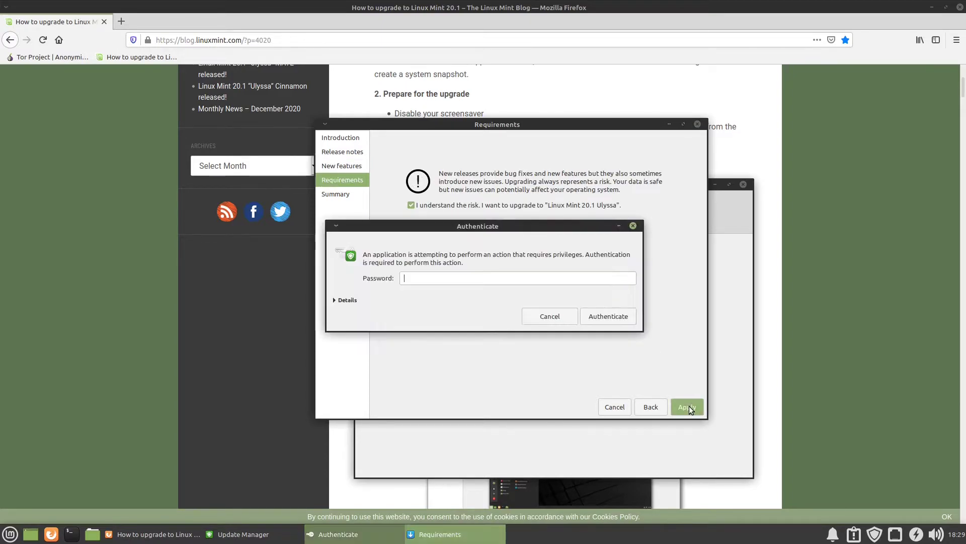
pyautogui.write('••')
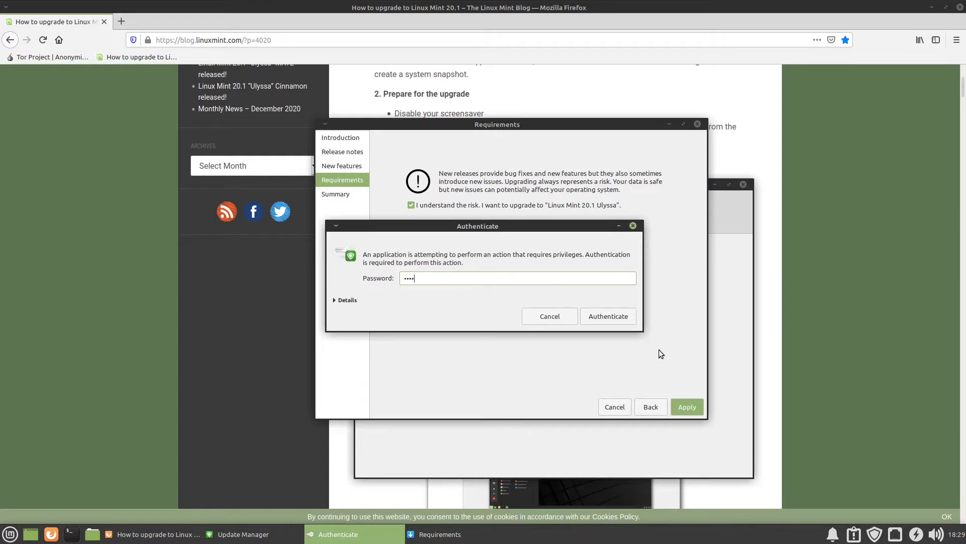
pyautogui.click(598, 319)
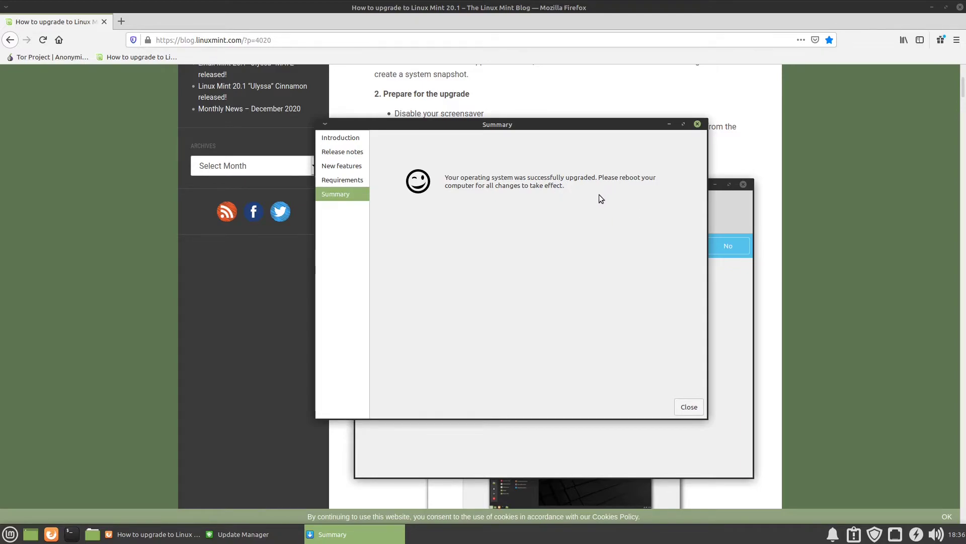
# - Close the upgrade summary and place a new terminal at the upper right beside the blog's usrmerge step
pyautogui.click(689, 407)
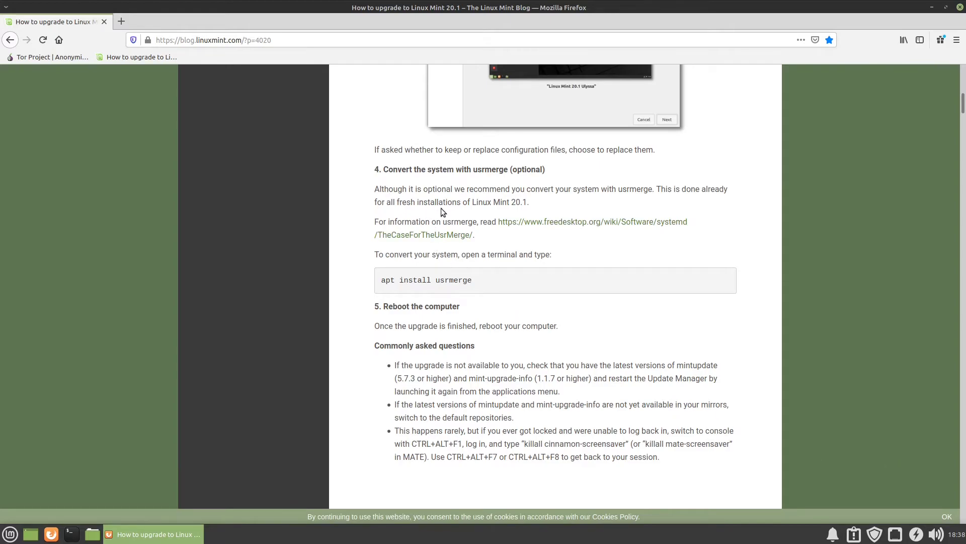
pyautogui.click(72, 534)
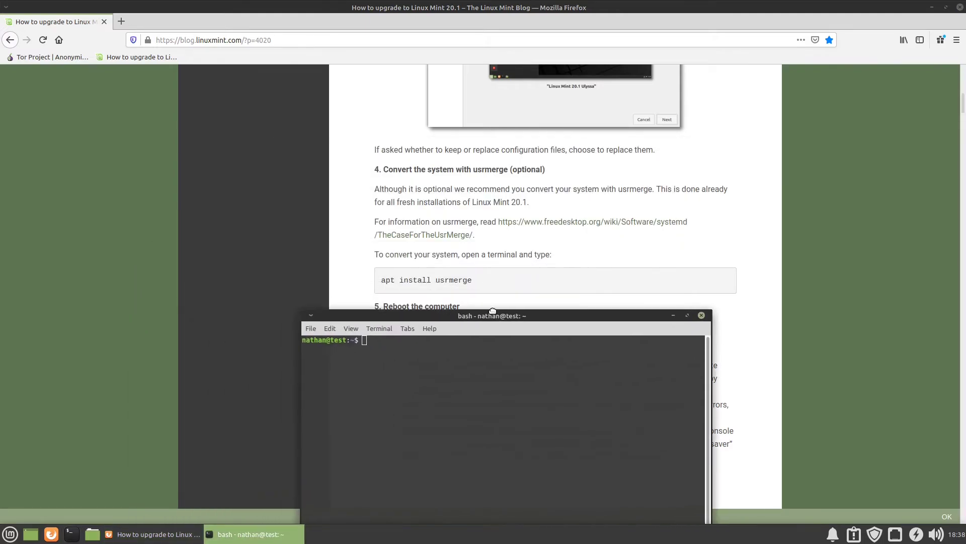
pyautogui.moveTo(492, 312); pyautogui.dragTo(736, 136)
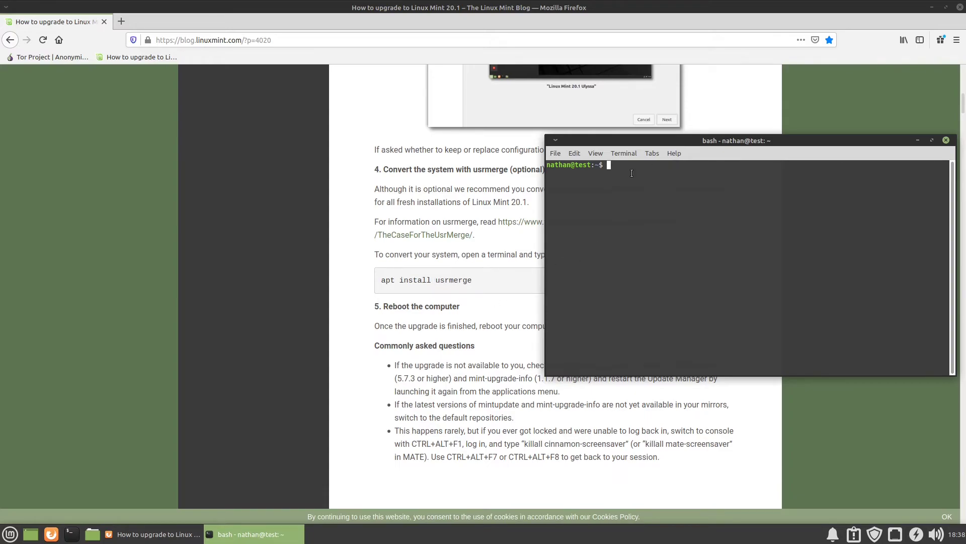
# - Run 'sudo apt install usrmerge' with the password and accept the merged /usr conversion
pyautogui.moveTo(684, 140); pyautogui.dragTo(685, 117)
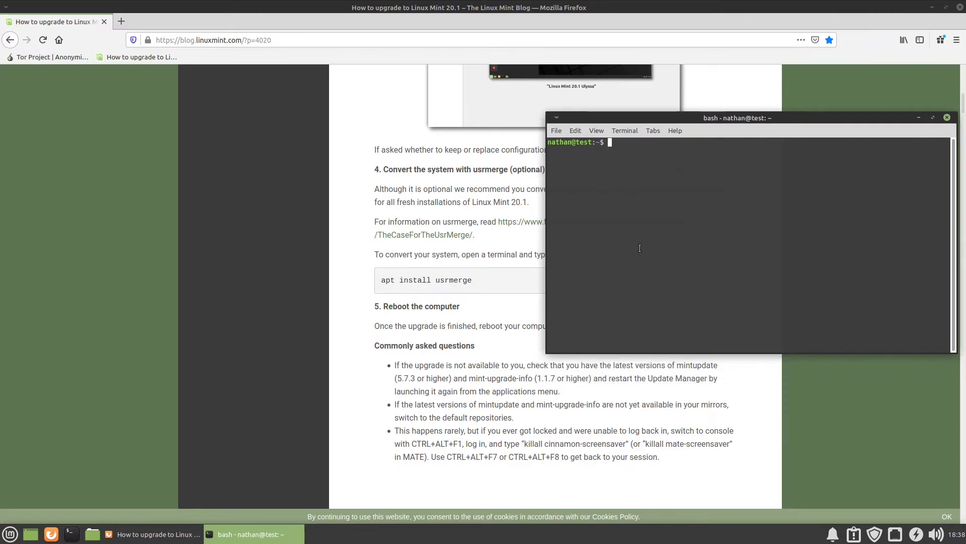
pyautogui.write('sudo apt isnta')
pyautogui.press('BackSpace')
pyautogui.press('BackSpace')
pyautogui.press('BackSpace')
pyautogui.press('BackSpace')
pyautogui.write('nstall ')
pyautogui.write('usrmer')
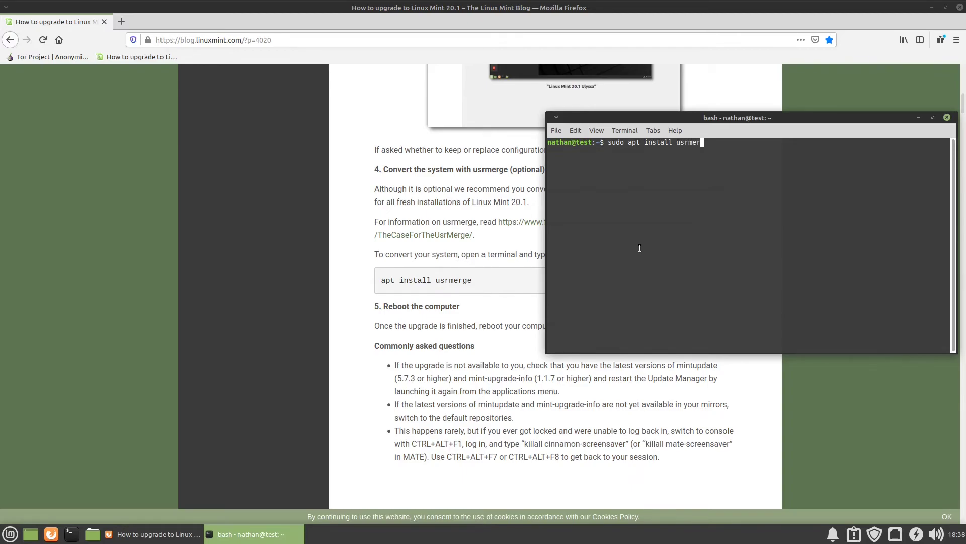
pyautogui.write('ge')
pyautogui.press('Return')
pyautogui.write('*')
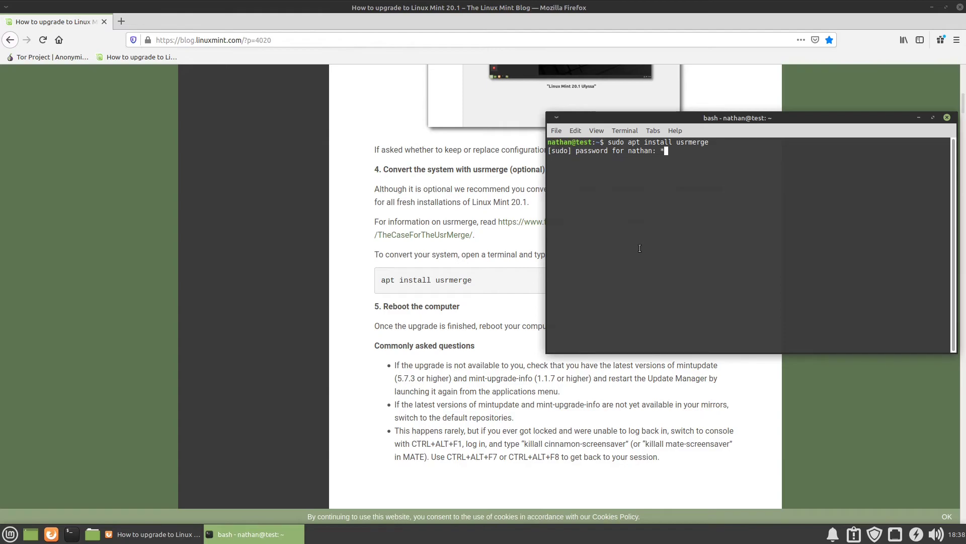
pyautogui.write('*******')
pyautogui.press('Return')
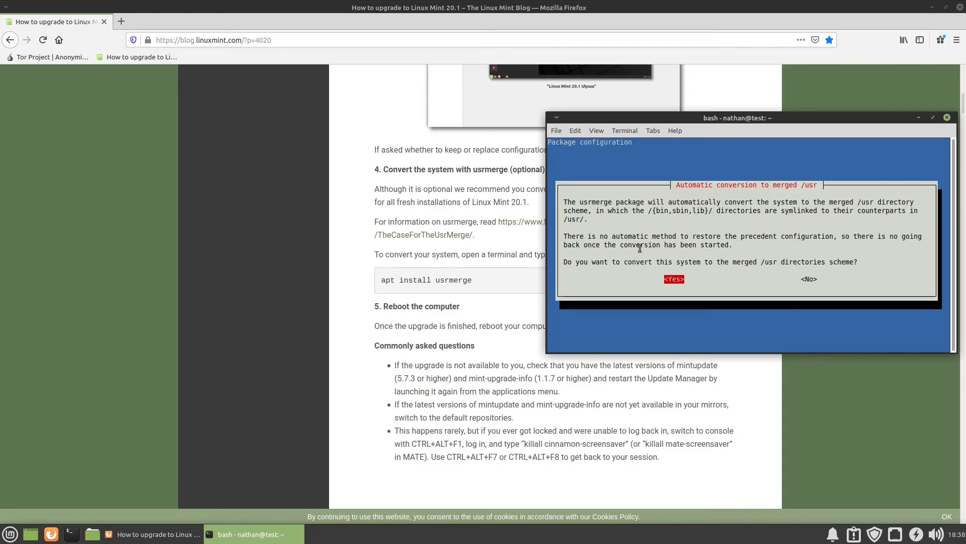
pyautogui.press('Return')
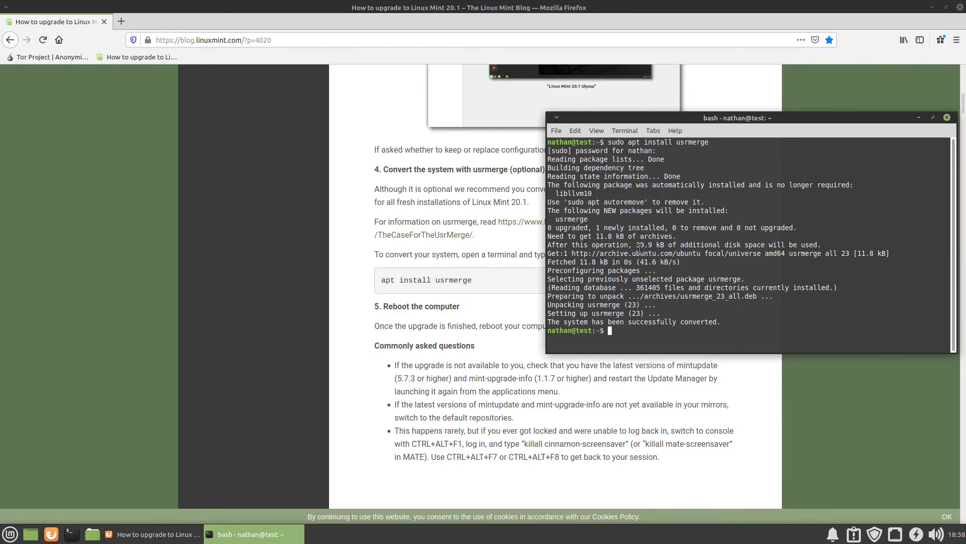
pyautogui.write('sudo')
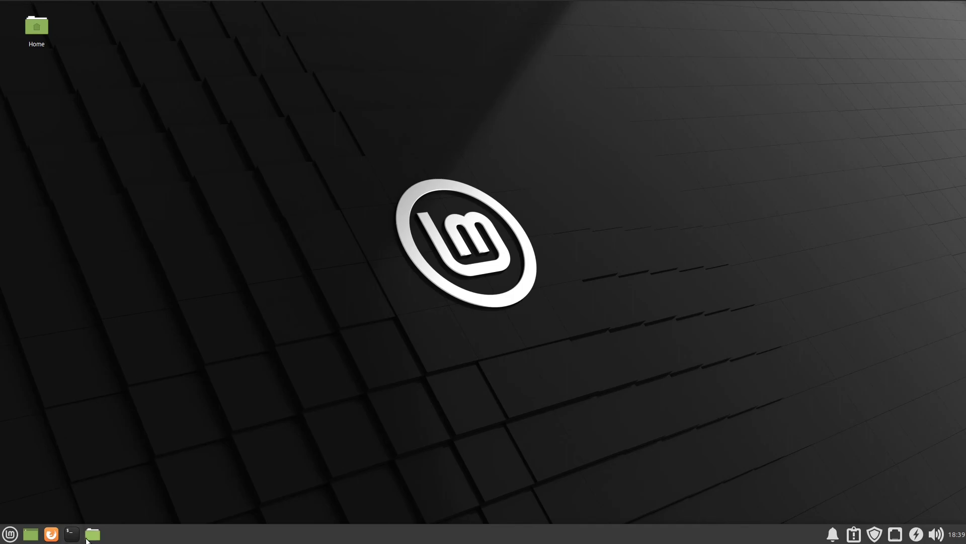
# - Run neofetch in a new terminal and highlight the OS line reading Linux Mint 20.1 x86_64
pyautogui.hotkey('ctrl', 'alt', 't')
pyautogui.write('ne')
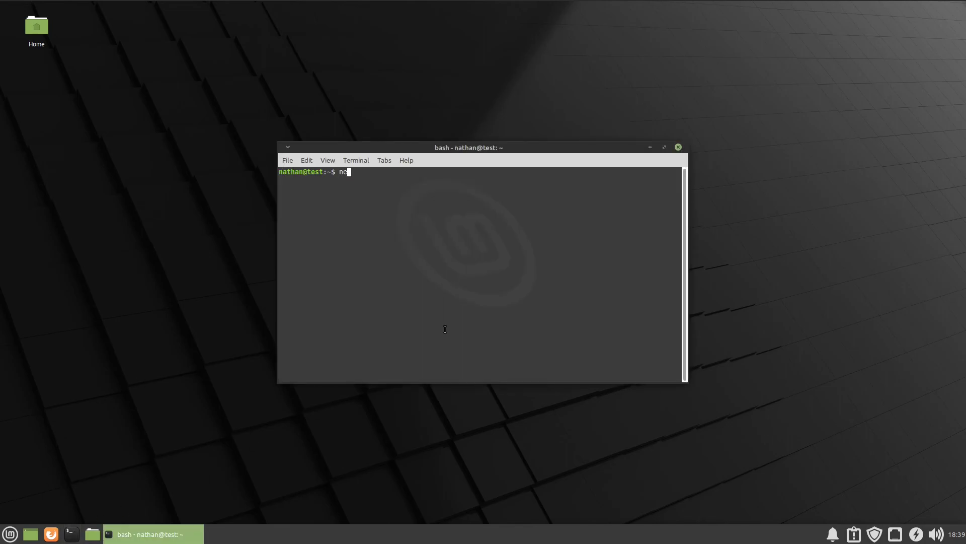
pyautogui.write('ofetch')
pyautogui.press('Return')
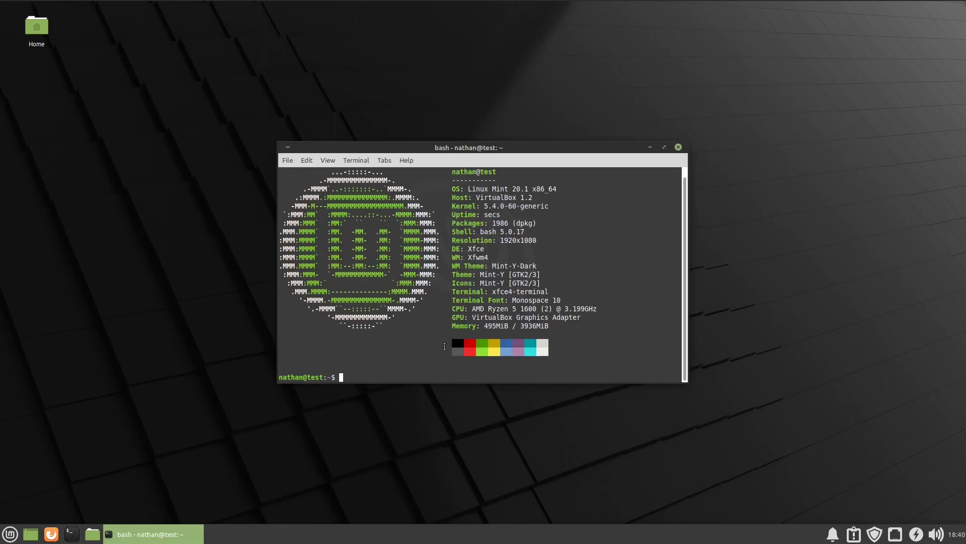
pyautogui.moveTo(452, 189); pyautogui.dragTo(559, 189)
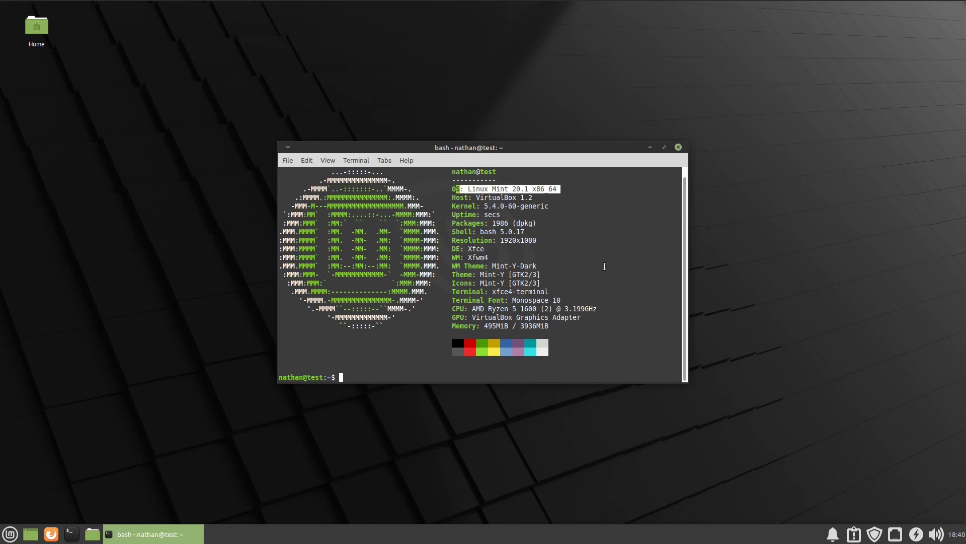
pyautogui.click(604, 265)
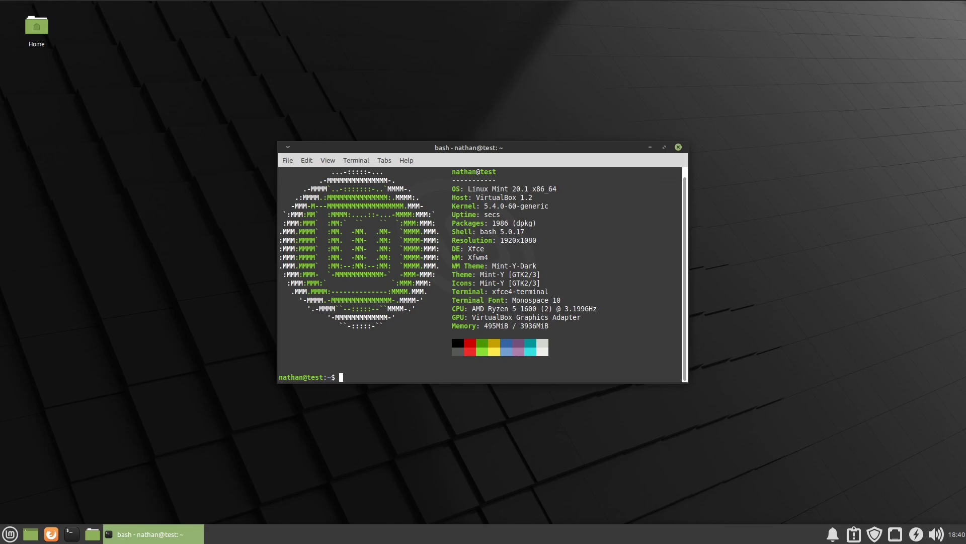